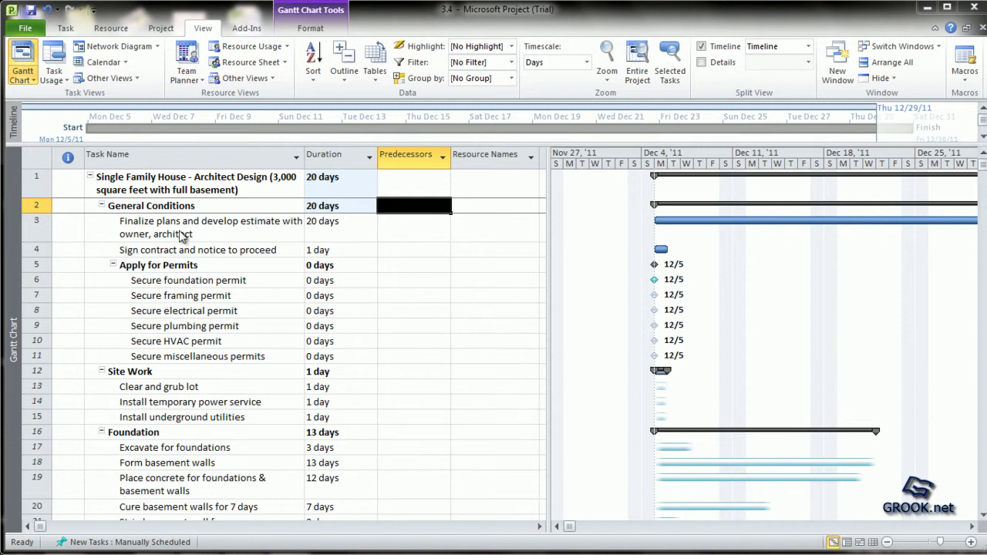
{"action": "left_click", "coordinate": [242, 229]}
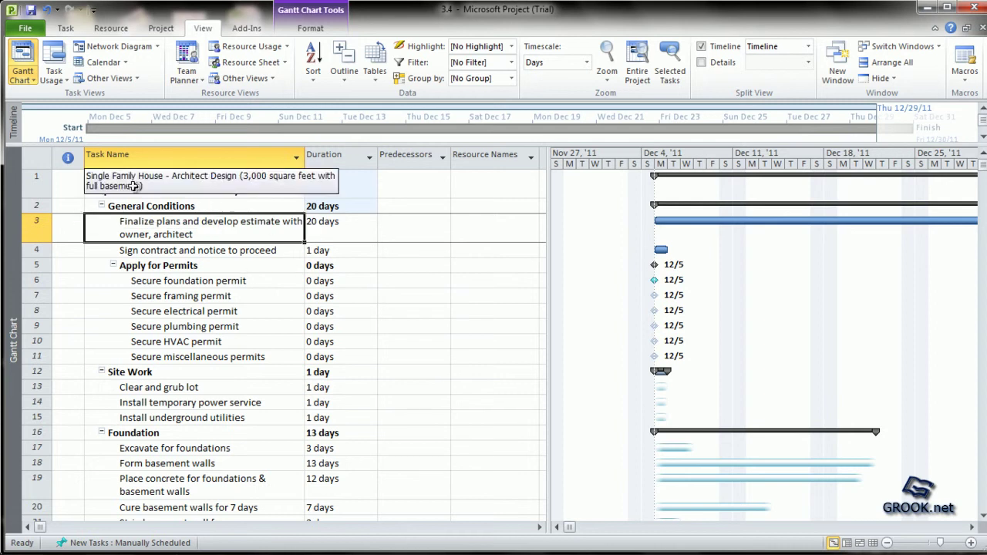
{"action": "left_click", "coordinate": [407, 265]}
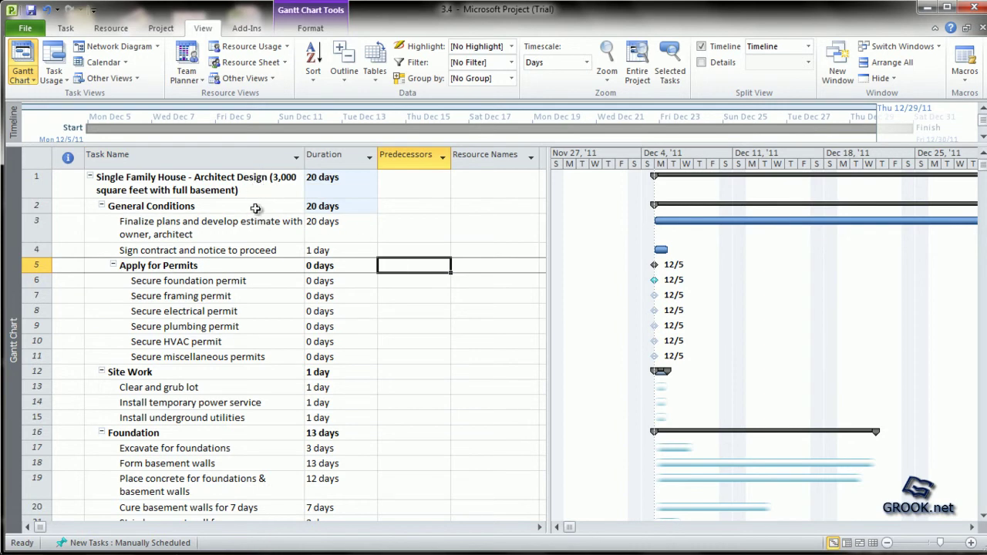
{"action": "left_click", "coordinate": [270, 239]}
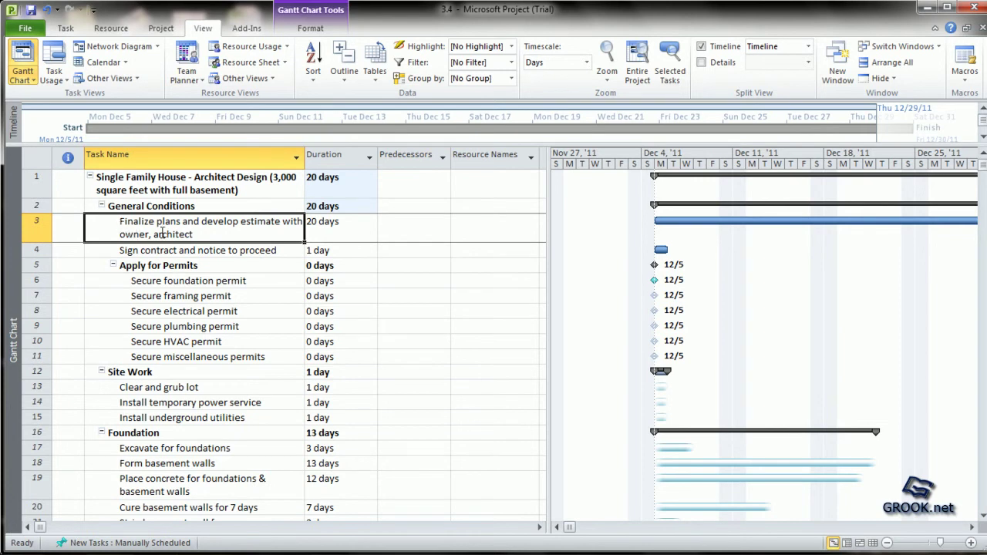
{"action": "left_click", "coordinate": [222, 252]}
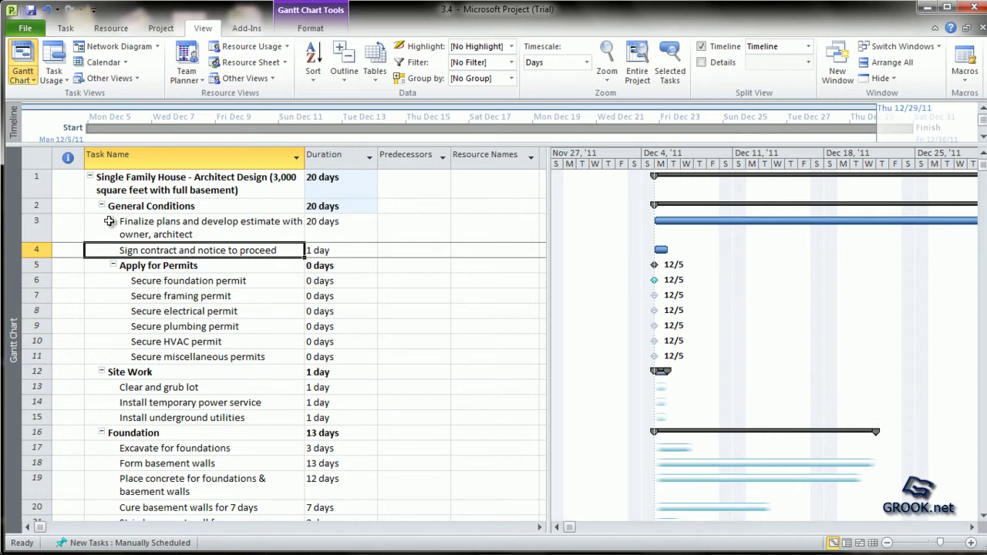
{"action": "left_click", "coordinate": [27, 224]}
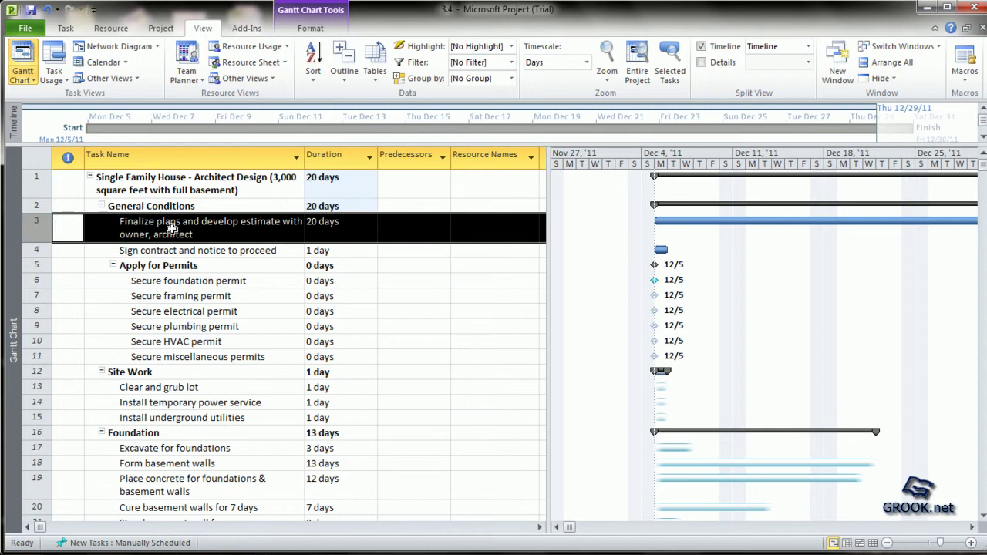
{"action": "left_click", "coordinate": [34, 250]}
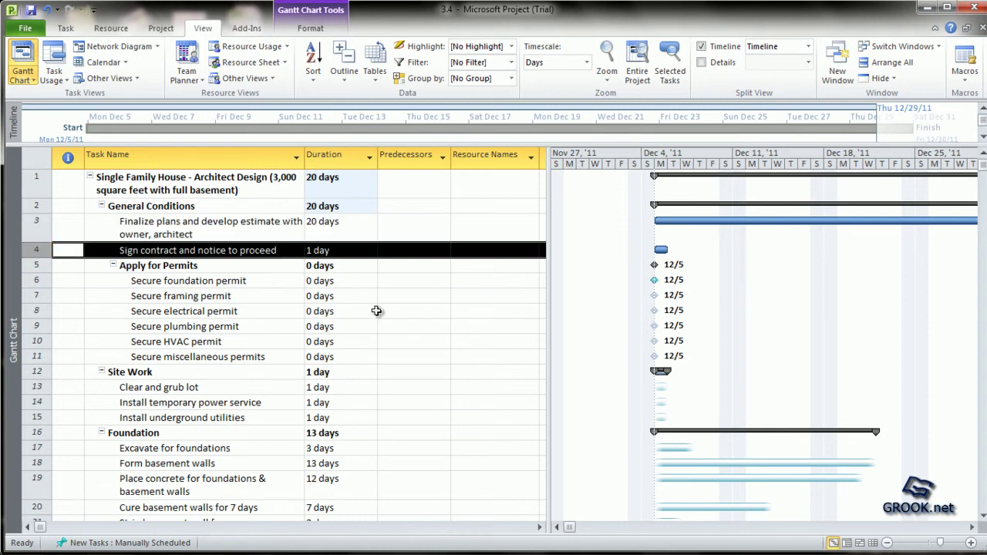
{"action": "left_click", "coordinate": [406, 309]}
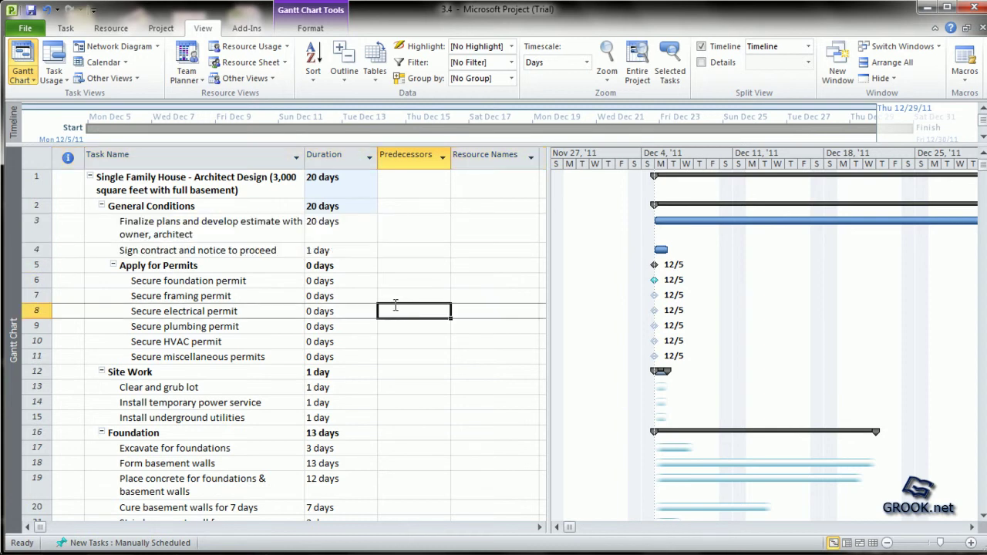
- Add "Finalize plans and develop estimate with owner, architect" as a predecessor of "Sign contract and notice to proceed" in its task information
{"action": "left_click", "coordinate": [277, 252]}
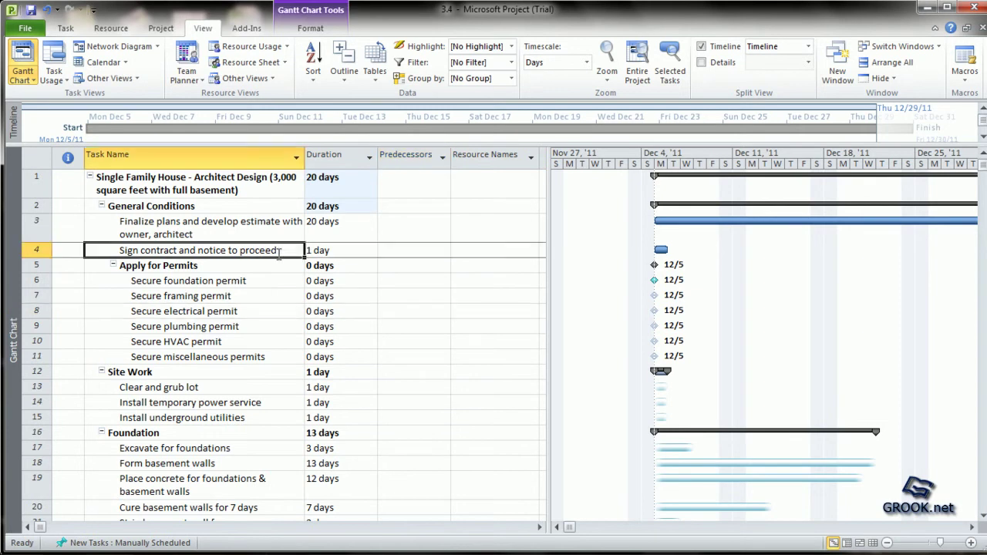
{"action": "double_click", "coordinate": [232, 252]}
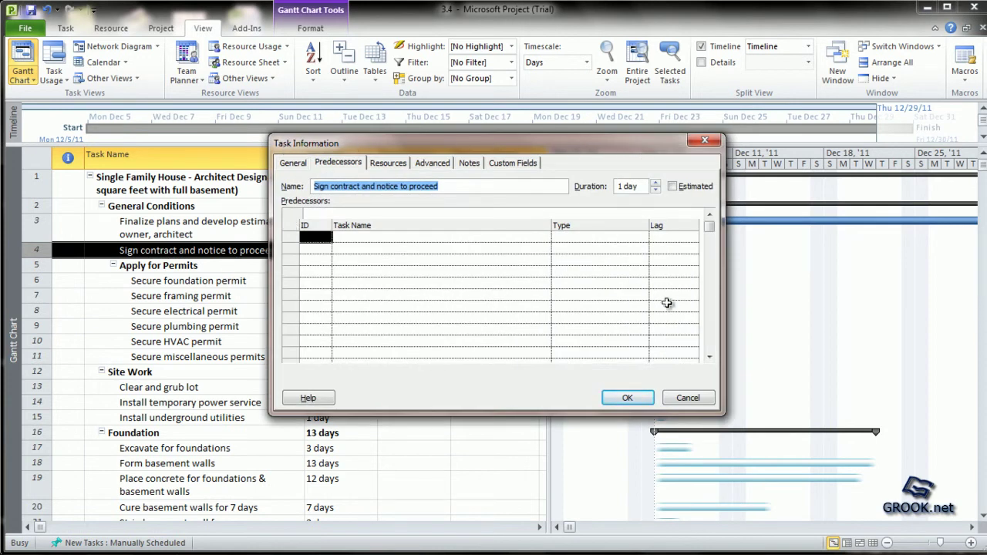
{"action": "left_click", "coordinate": [340, 165]}
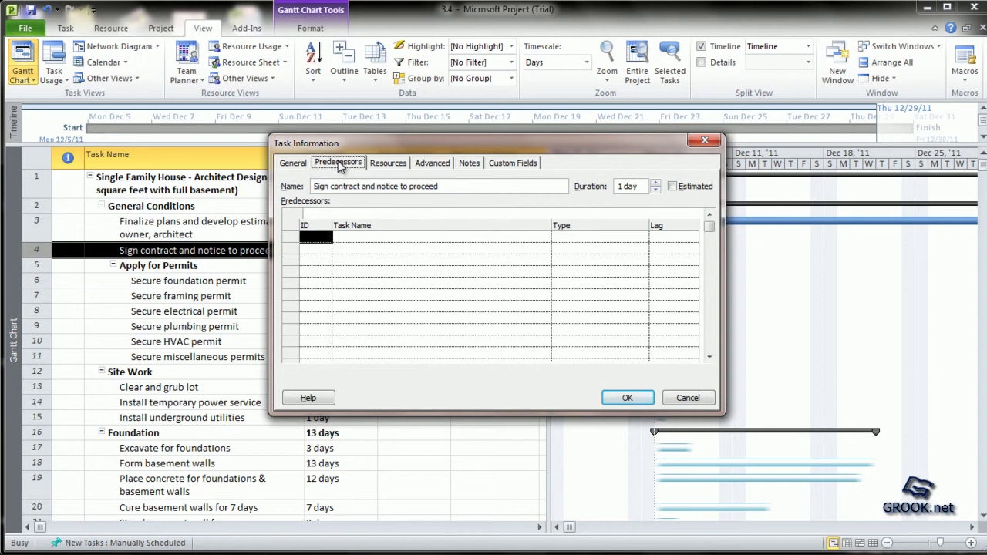
{"action": "left_click", "coordinate": [293, 163]}
{"action": "left_click", "coordinate": [351, 165]}
{"action": "left_click", "coordinate": [374, 242]}
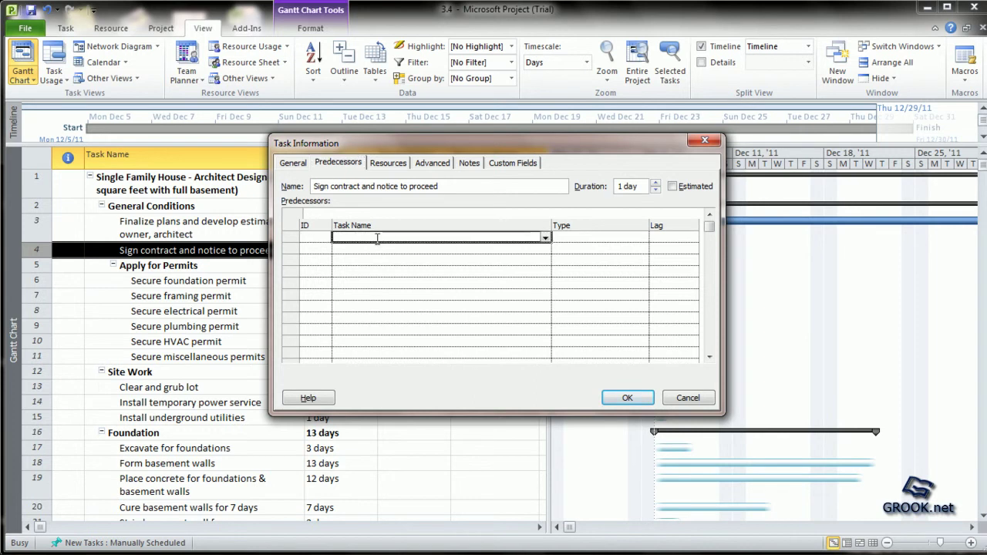
{"action": "left_click", "coordinate": [545, 239]}
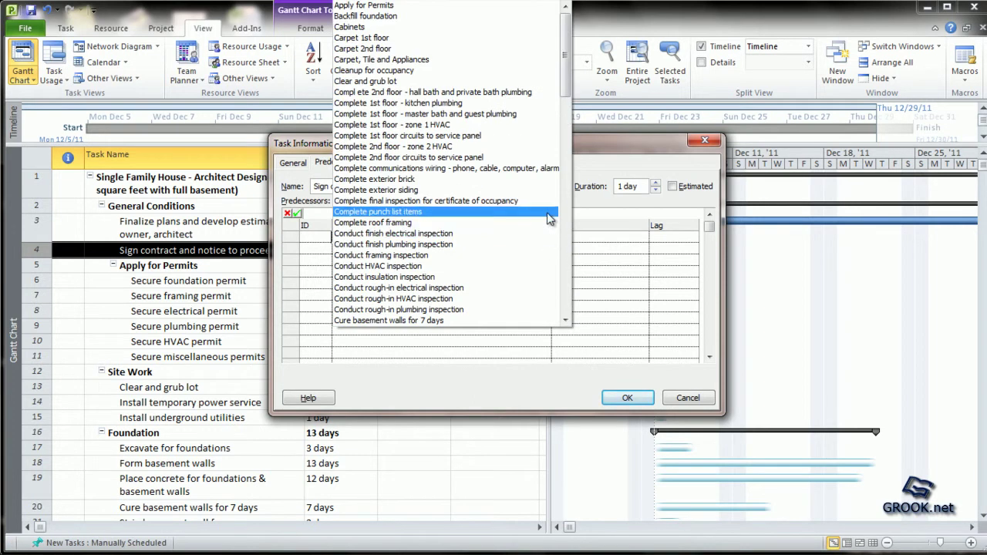
{"action": "mouse_move", "coordinate": [566, 90]}
{"action": "left_mouse_down"}
{"action": "mouse_move", "coordinate": [567, 314]}
{"action": "mouse_move", "coordinate": [567, 176]}
{"action": "left_mouse_up"}
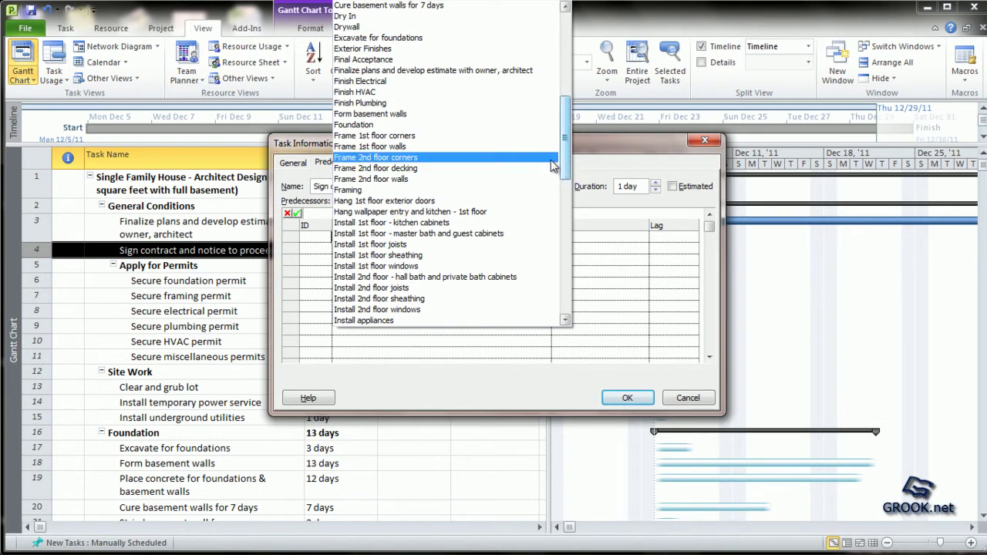
{"action": "left_click", "coordinate": [476, 70]}
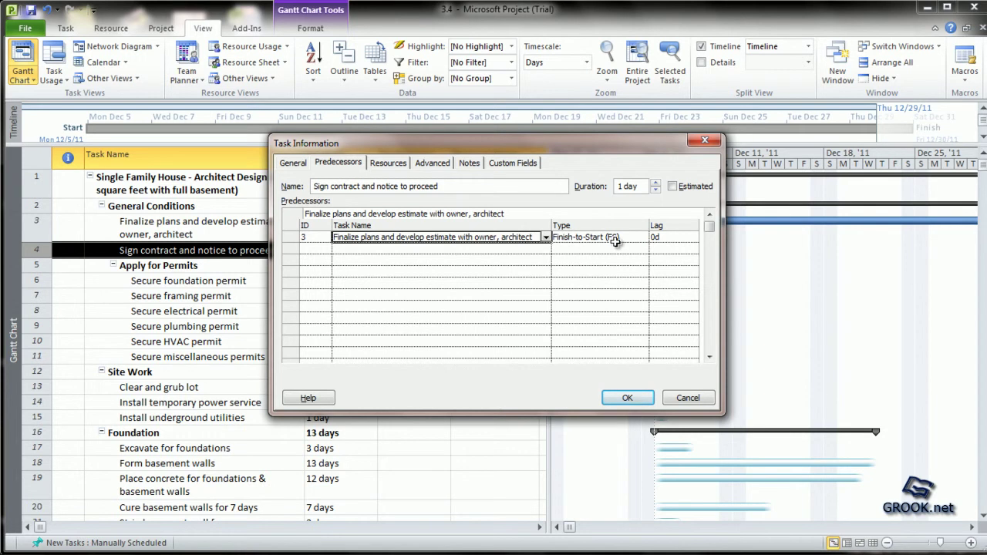
{"action": "left_click", "coordinate": [627, 398]}
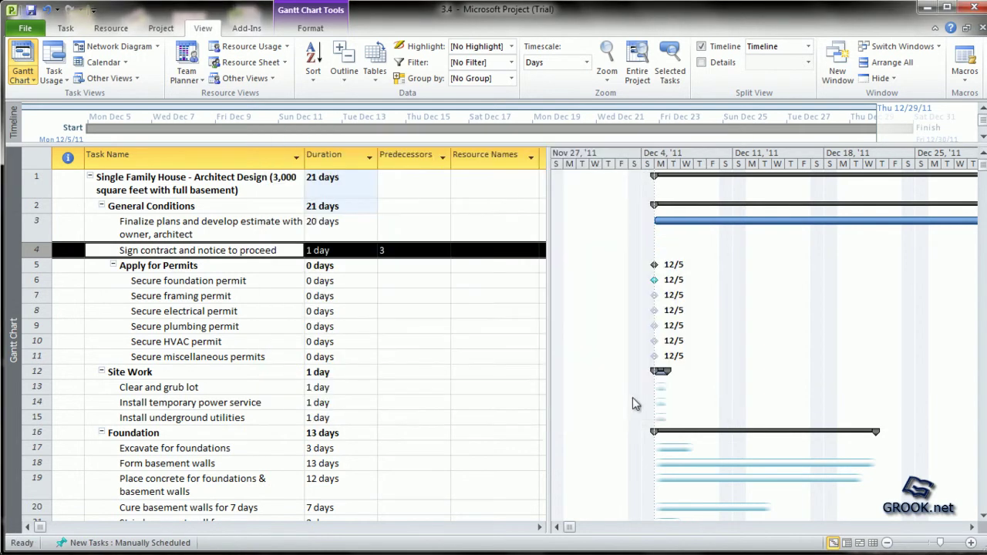
{"action": "left_click", "coordinate": [259, 284]}
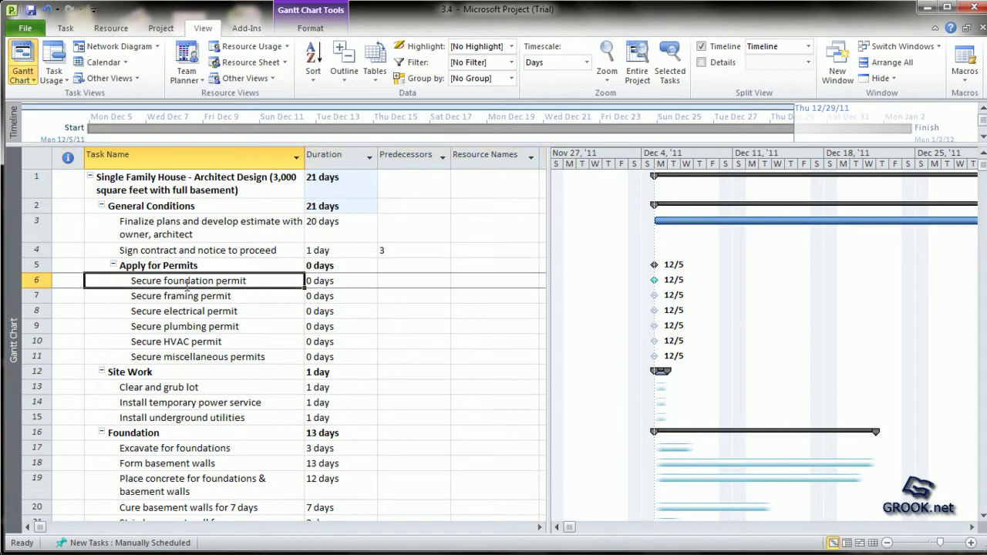
{"action": "left_click", "coordinate": [254, 297]}
{"action": "left_click", "coordinate": [257, 312]}
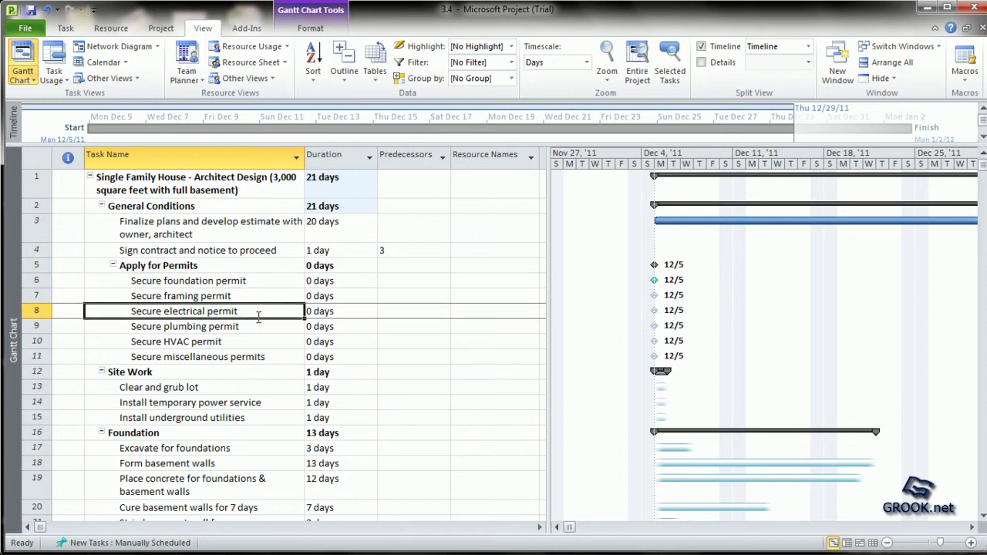
{"action": "left_click", "coordinate": [256, 327]}
{"action": "left_click", "coordinate": [255, 344]}
{"action": "left_click", "coordinate": [257, 357]}
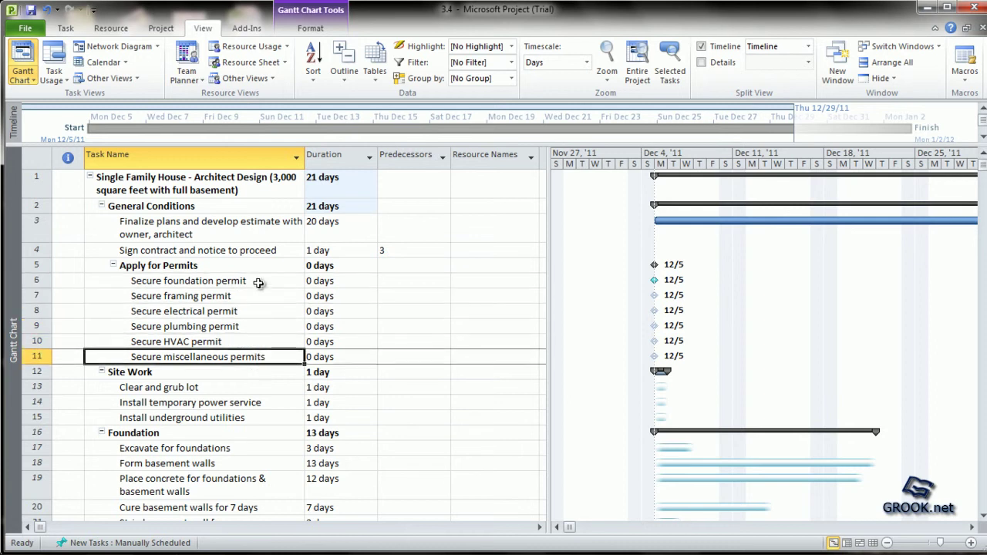
{"action": "left_click", "coordinate": [171, 252]}
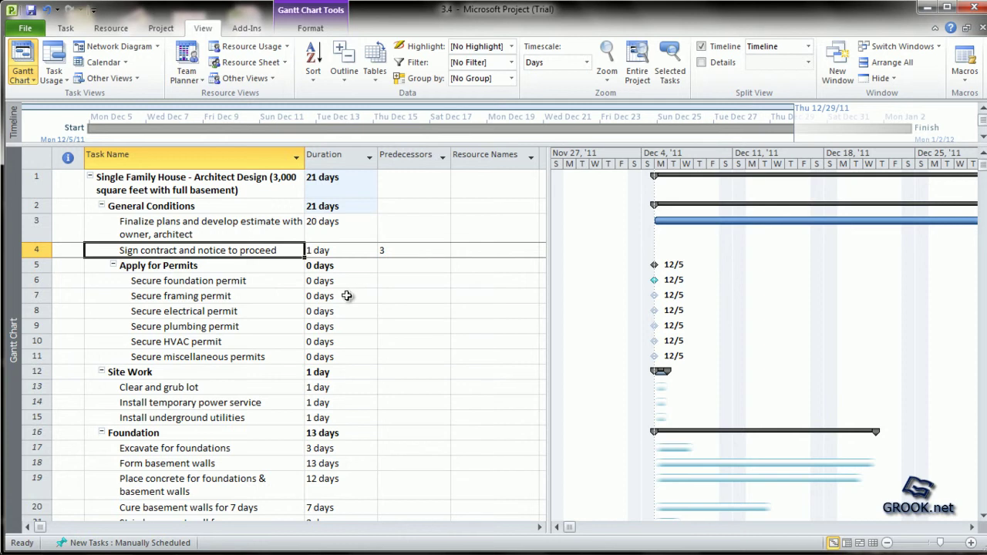
{"action": "left_click", "coordinate": [394, 157]}
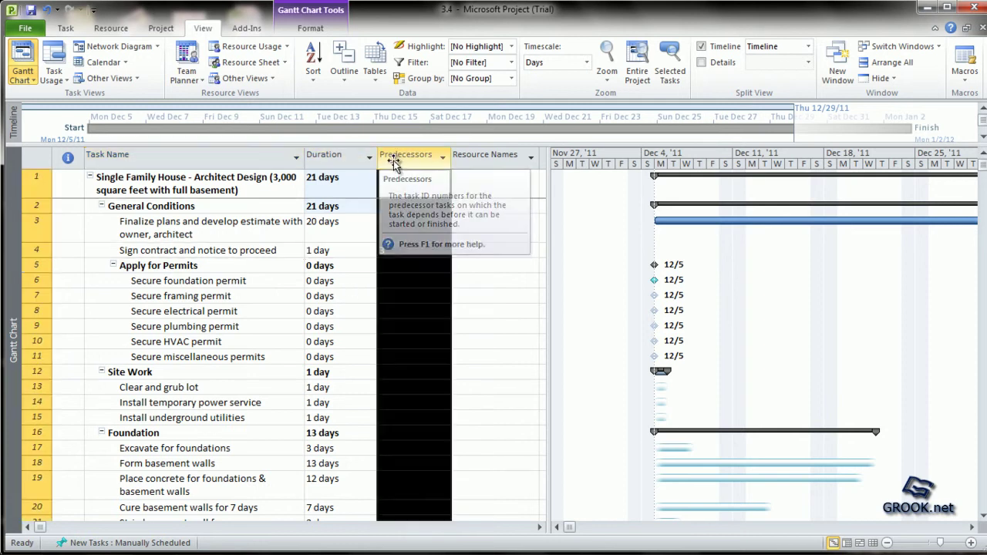
{"action": "left_click", "coordinate": [472, 280]}
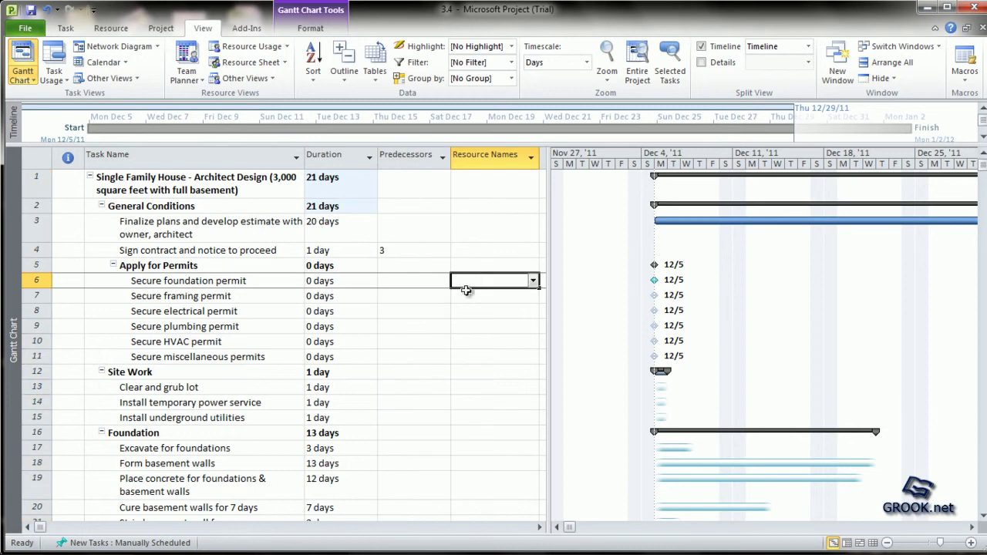
- Enter task 4 as the predecessor of Secure foundation permit and Secure framing permit directly in the task table
{"action": "left_click", "coordinate": [408, 280]}
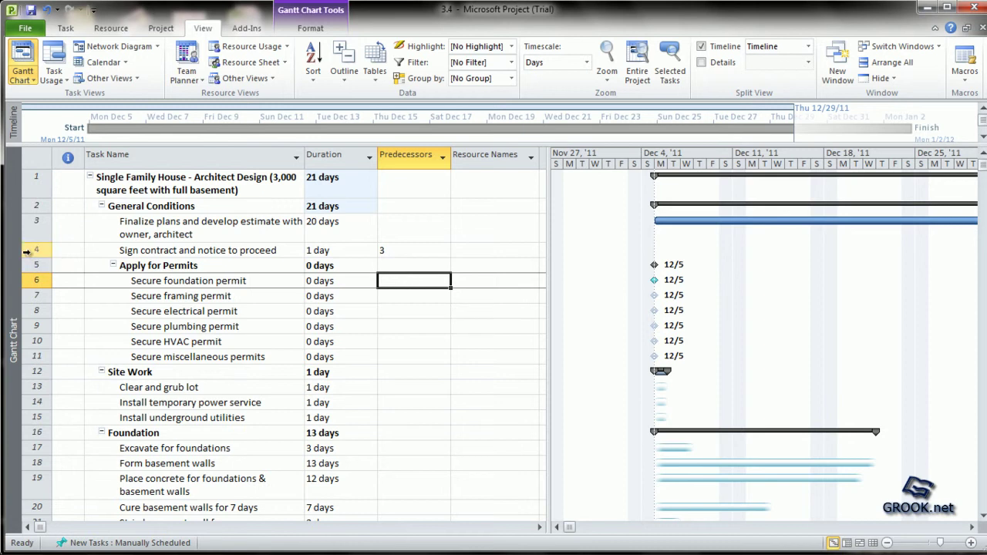
{"action": "type", "text": "4"}
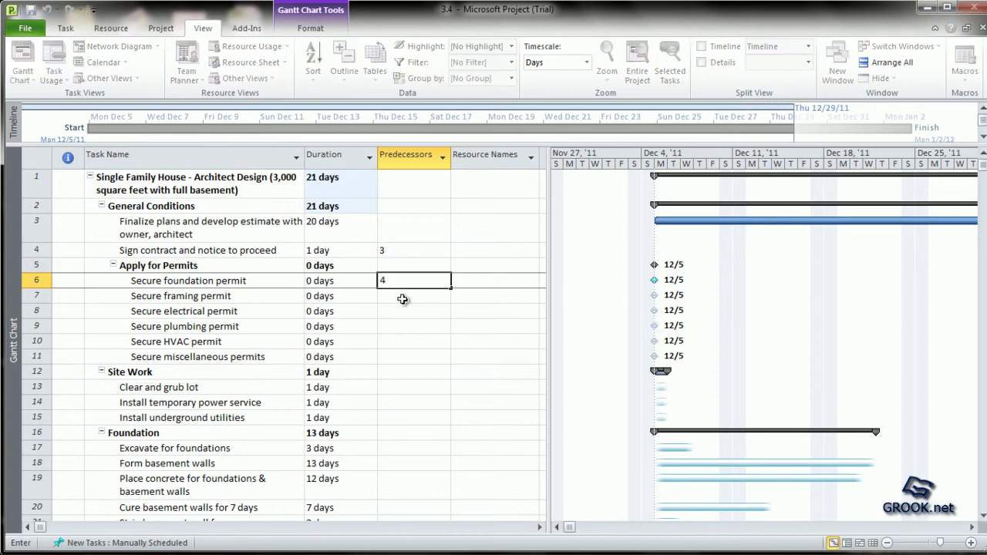
{"action": "left_click", "coordinate": [403, 297]}
{"action": "type", "text": "4"}
{"action": "left_click", "coordinate": [403, 316]}
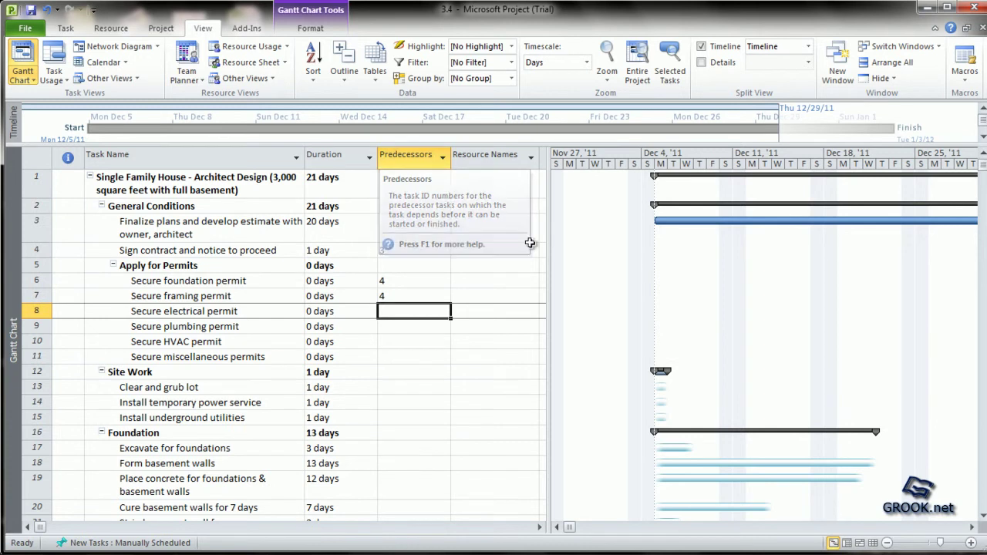
{"action": "left_click_drag", "start_coordinate": [550, 253], "coordinate": [639, 253]}
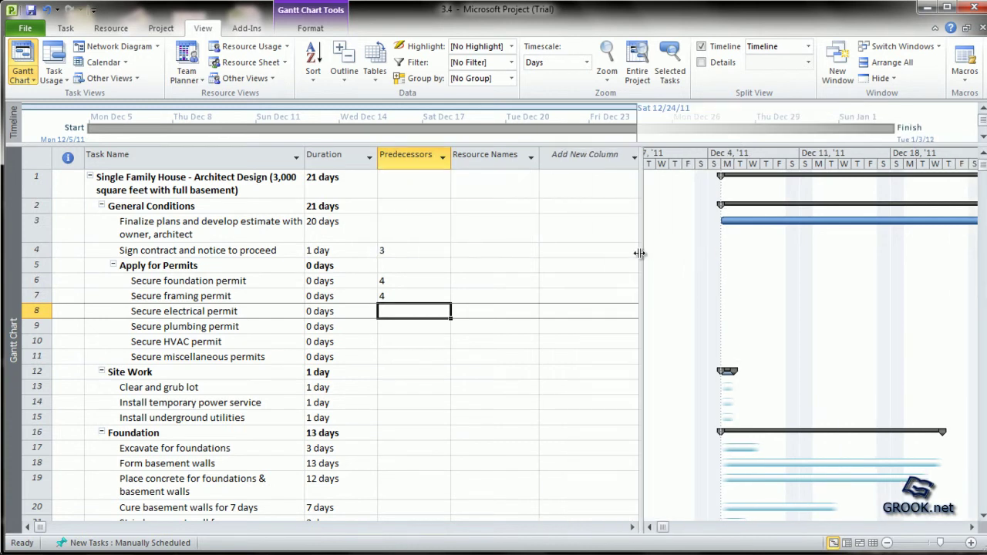
{"action": "left_click", "coordinate": [596, 154]}
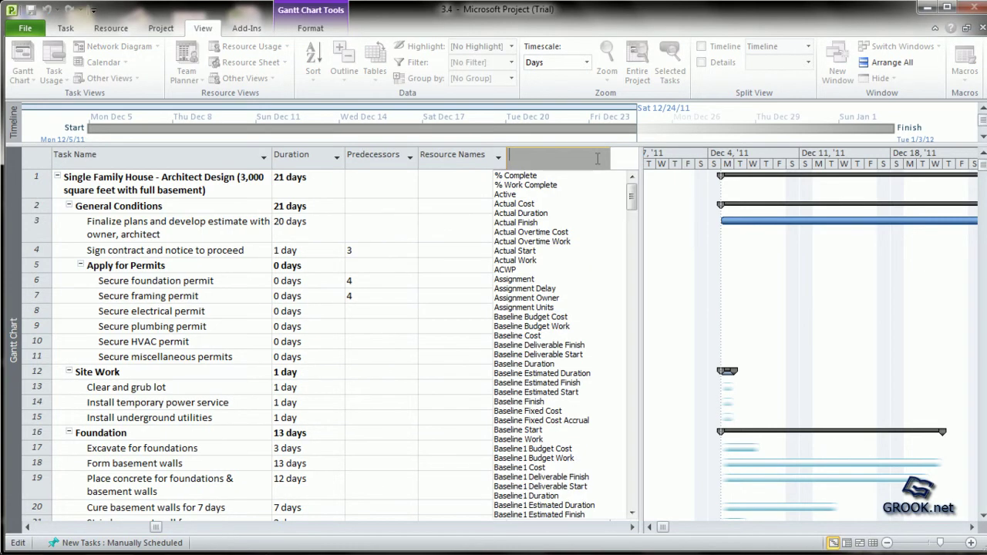
{"action": "left_click_drag", "start_coordinate": [632, 202], "coordinate": [629, 441]}
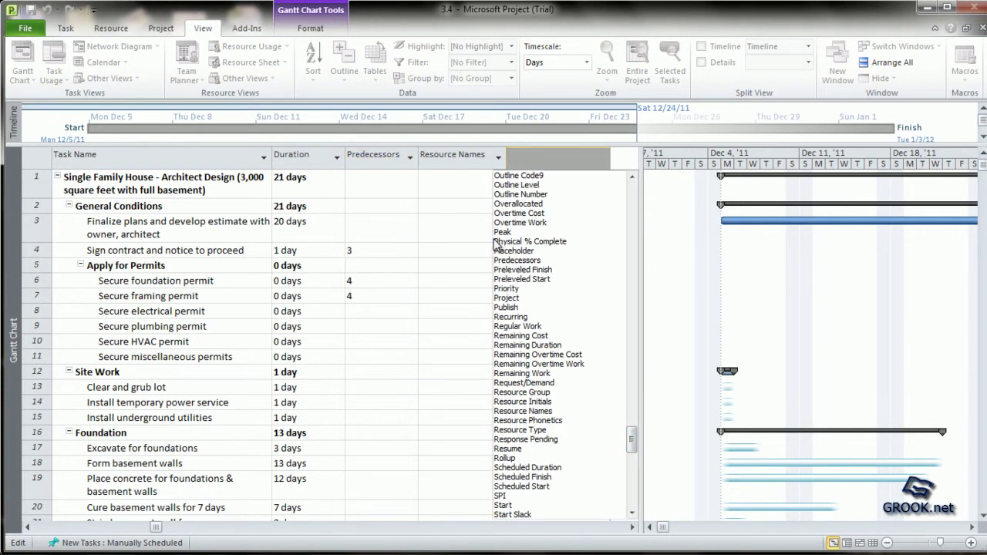
{"action": "left_click", "coordinate": [461, 220]}
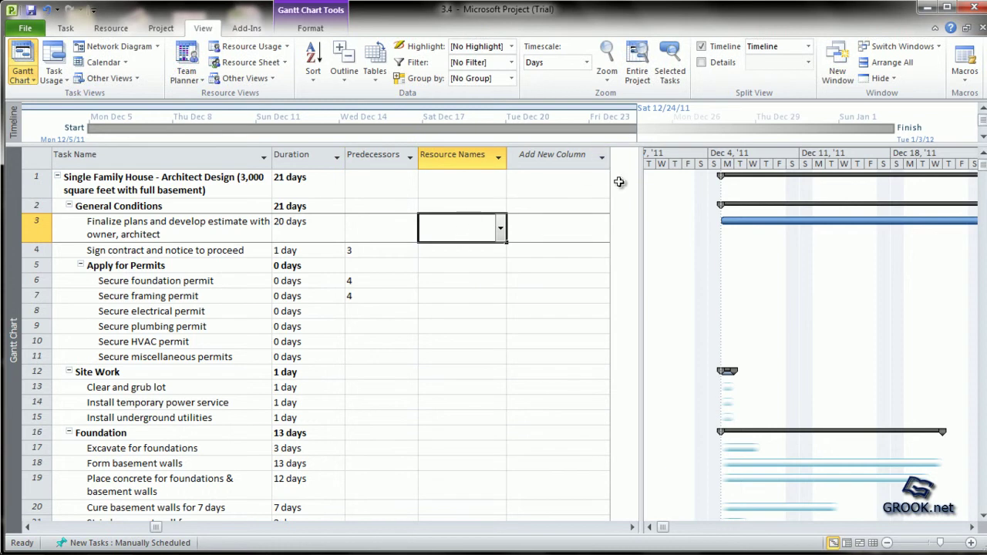
{"action": "left_click_drag", "start_coordinate": [642, 183], "coordinate": [485, 181]}
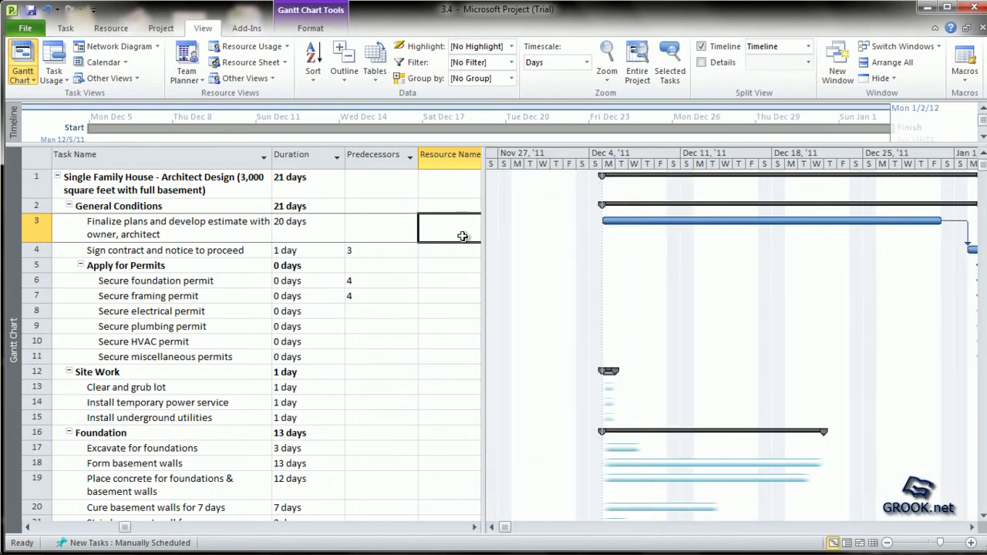
- Enter predecessor 4 for the Secure electrical, plumbing, HVAC and miscellaneous permit tasks
{"action": "left_click", "coordinate": [375, 312]}
{"action": "type", "text": "4"}
{"action": "key", "text": "Return"}
{"action": "left_click", "coordinate": [375, 342]}
{"action": "left_click", "coordinate": [375, 325]}
{"action": "type", "text": "4"}
{"action": "key", "text": "Return"}
{"action": "type", "text": "4"}
{"action": "left_click", "coordinate": [378, 355]}
{"action": "type", "text": "4"}
{"action": "left_click", "coordinate": [454, 297]}
- Try the Start-to-Start, Finish-to-Finish, Start-to-Finish and Finish-to-Start link types on the predecessor of Secure foundation permit
{"action": "left_click", "coordinate": [219, 280]}
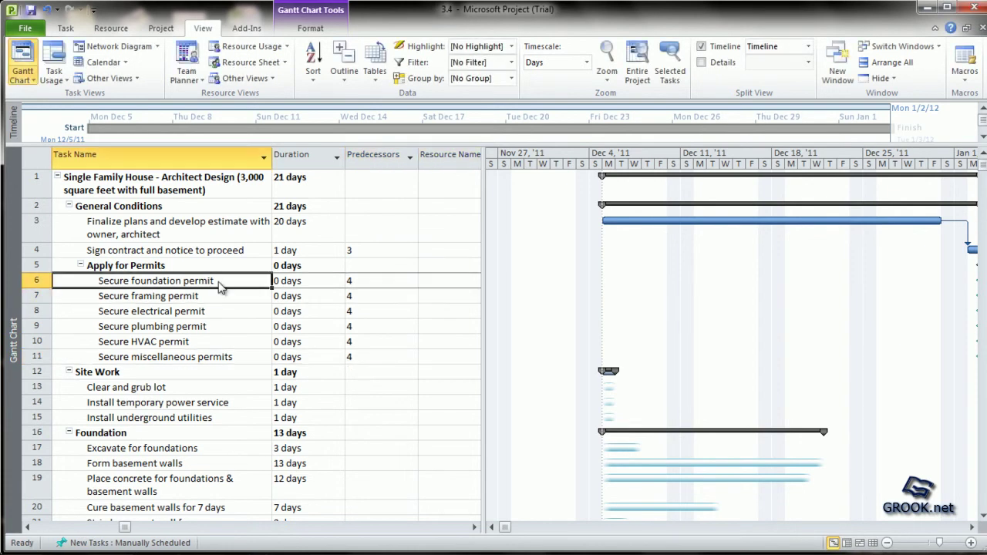
{"action": "double_click", "coordinate": [220, 281]}
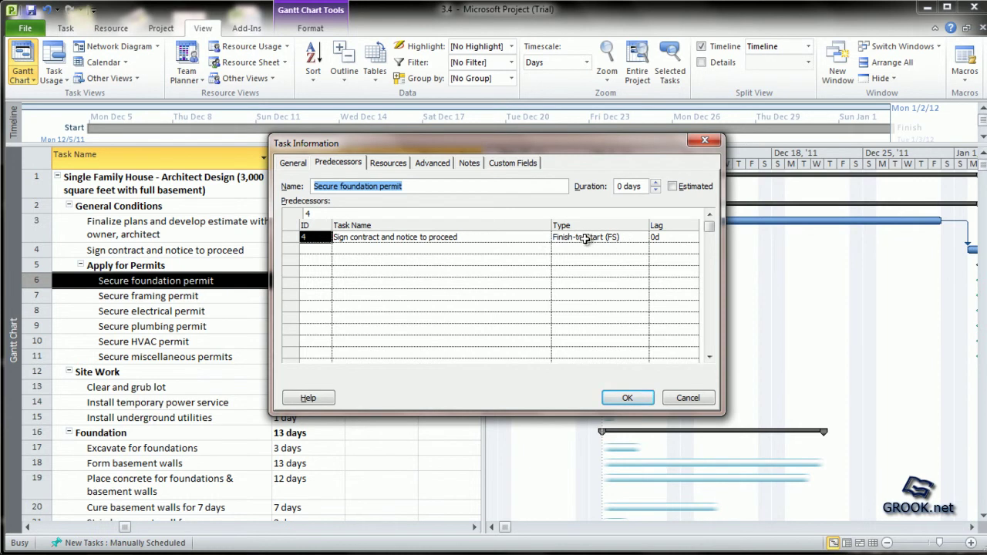
{"action": "left_click", "coordinate": [635, 239]}
{"action": "left_click", "coordinate": [643, 238]}
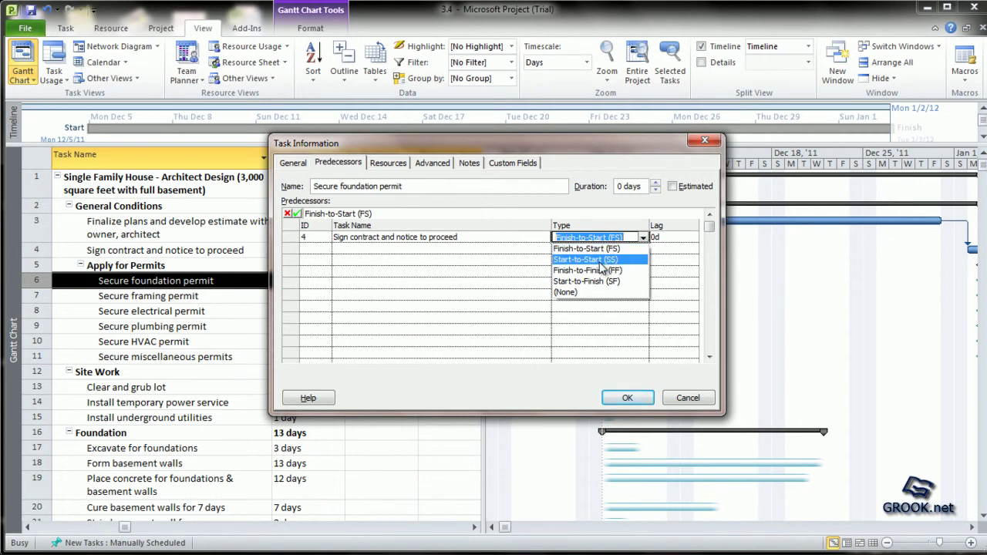
{"action": "left_click", "coordinate": [603, 262]}
{"action": "left_click", "coordinate": [644, 238]}
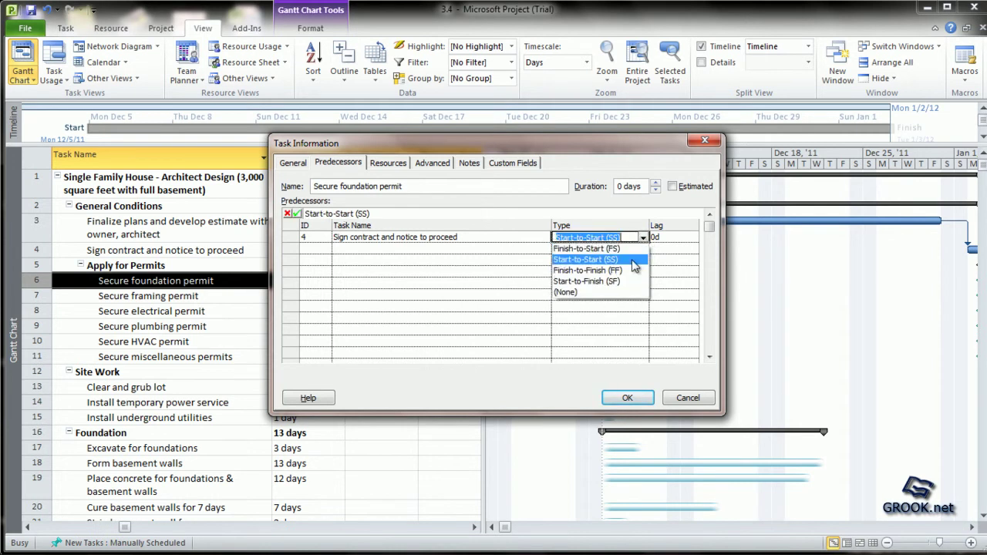
{"action": "left_click", "coordinate": [621, 267]}
{"action": "left_click", "coordinate": [644, 239]}
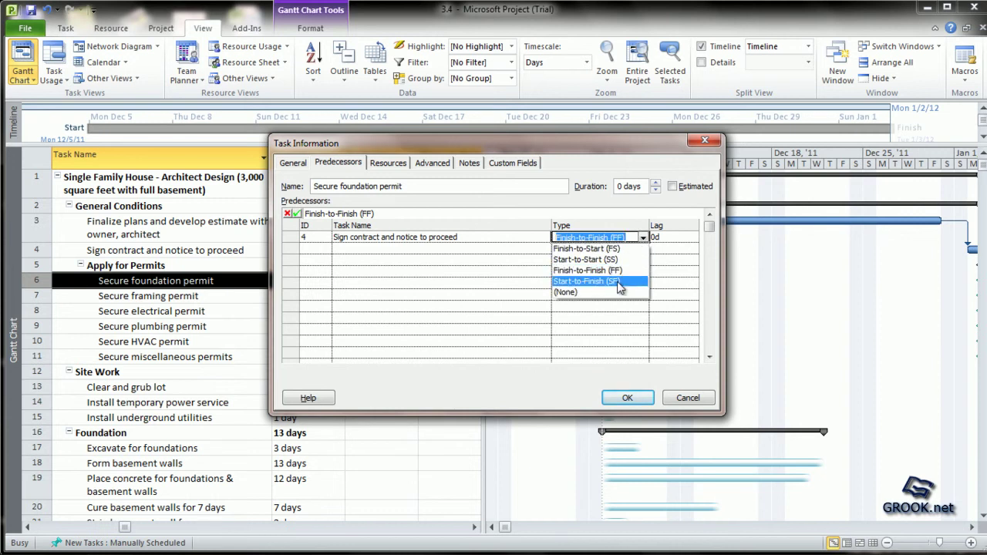
{"action": "left_click", "coordinate": [619, 282]}
{"action": "left_click", "coordinate": [644, 238]}
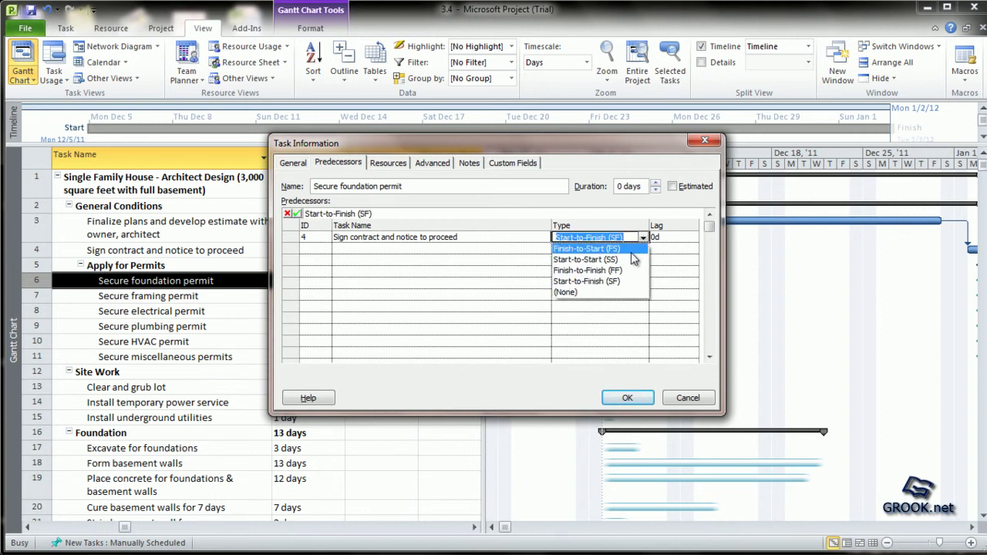
{"action": "left_click", "coordinate": [630, 251]}
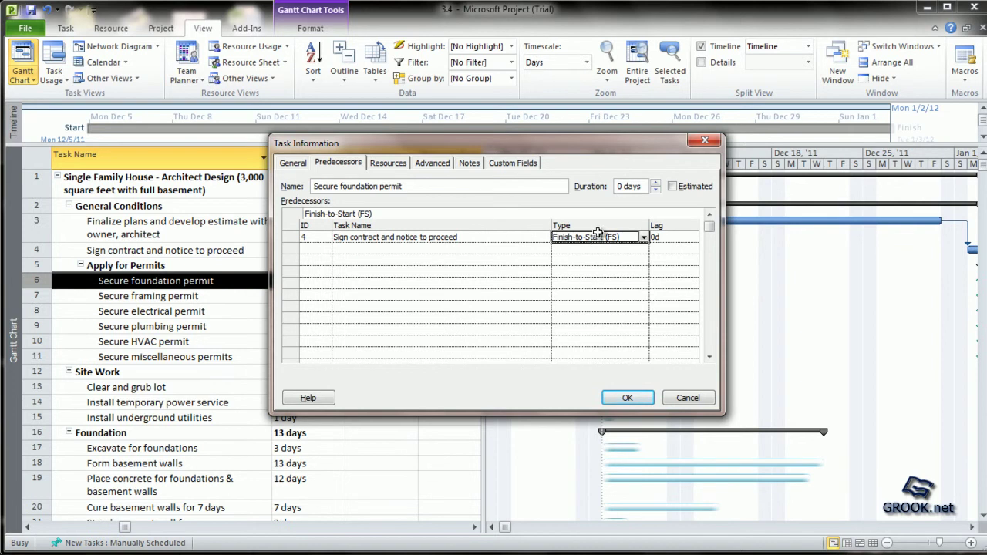
- Try a lag of 1d on the predecessor link of Secure foundation permit and close its task information without keeping it
{"action": "left_click_drag", "start_coordinate": [511, 143], "coordinate": [700, 76]}
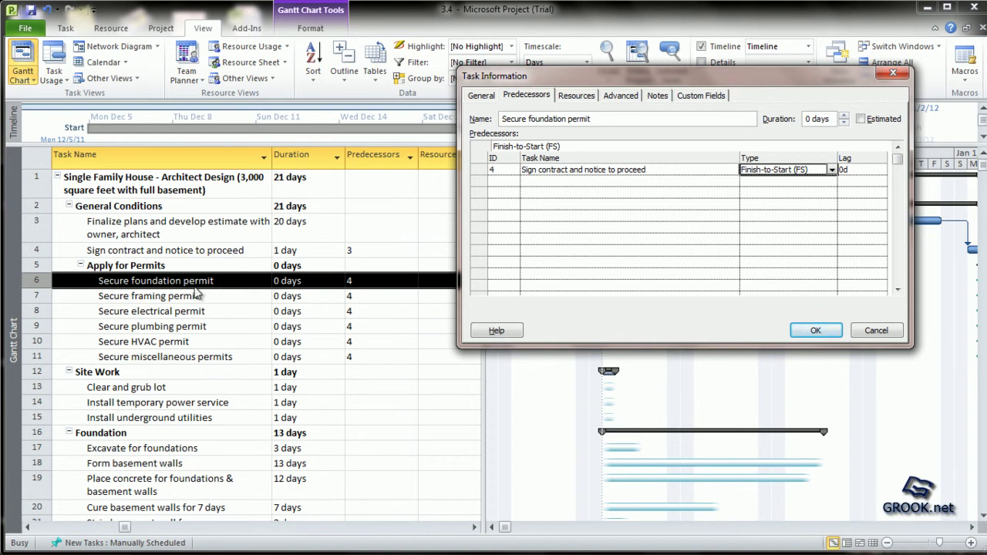
{"action": "left_click", "coordinate": [870, 171]}
{"action": "left_click", "coordinate": [880, 166]}
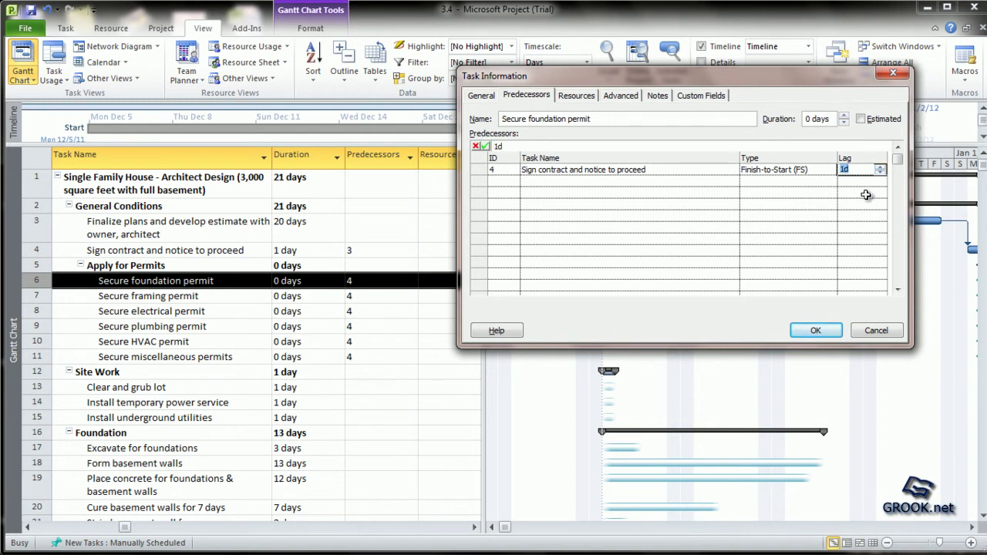
{"action": "left_click", "coordinate": [881, 331]}
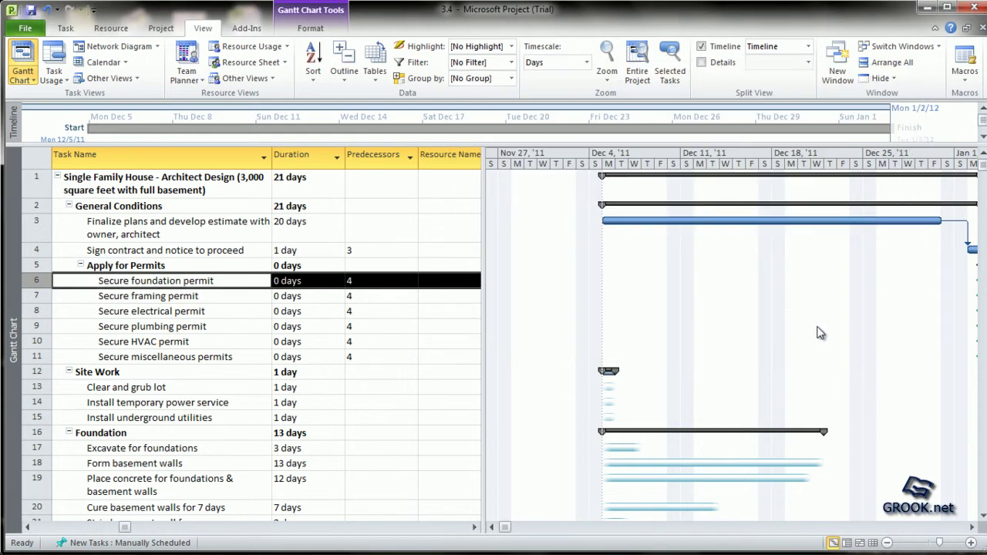